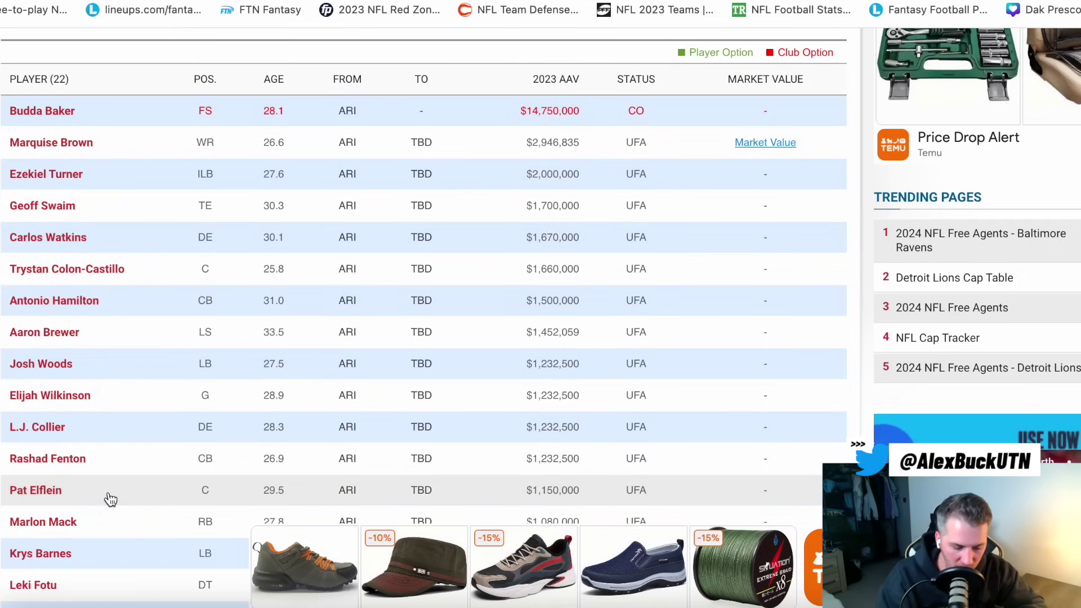
Step: Review the Arizona Cardinals' free agent list, checking positions, 2023 AAV and status
scroll(109, 496, down, 1)
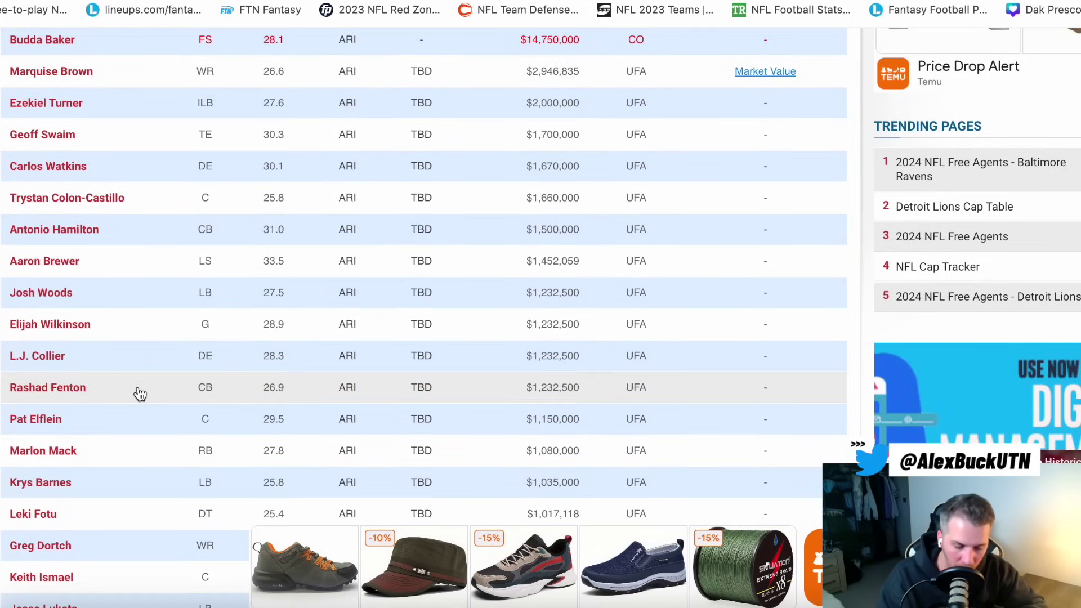
scroll(138, 391, up, 2)
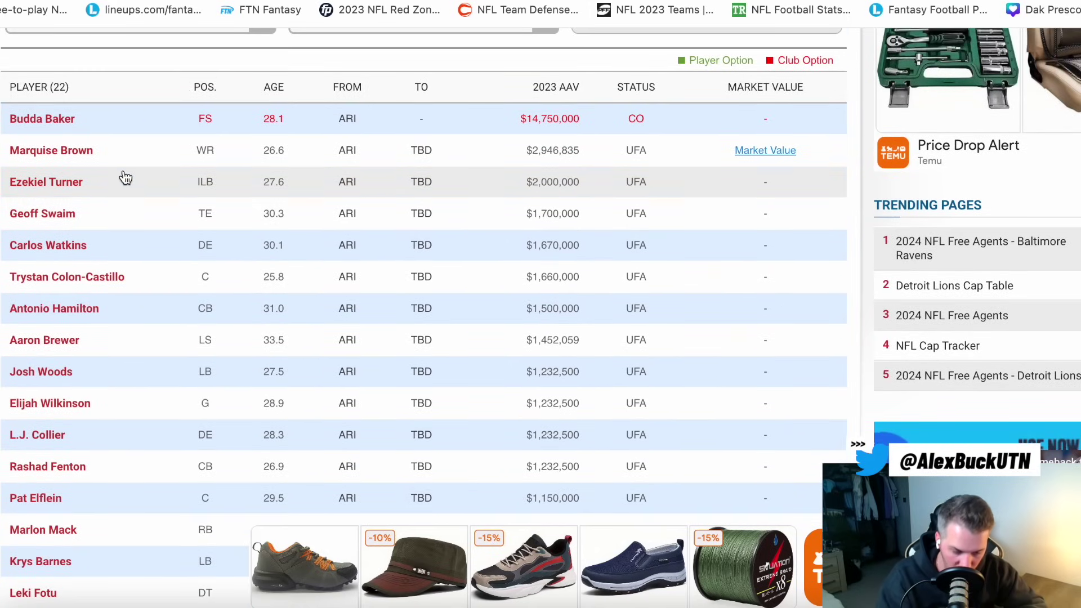
scroll(143, 340, down, 2)
scroll(145, 340, down, 1)
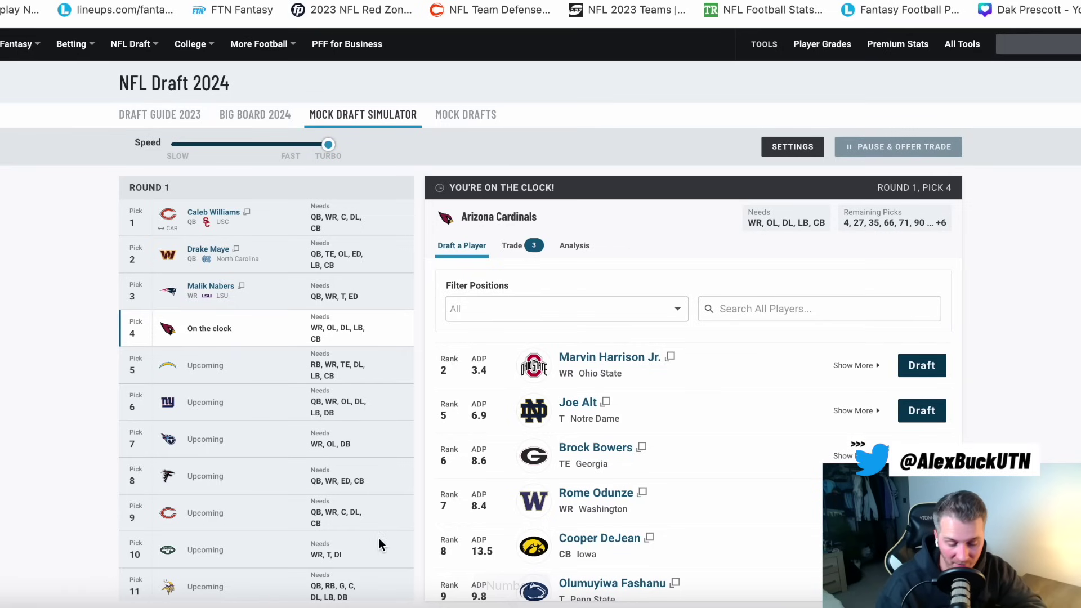
Step: In the PFF mock draft simulator, examine the round 1 draft order and team needs around the Cardinals' pick 4
scroll(434, 498, down, 2)
scroll(434, 498, up, 2)
scroll(349, 507, down, 2)
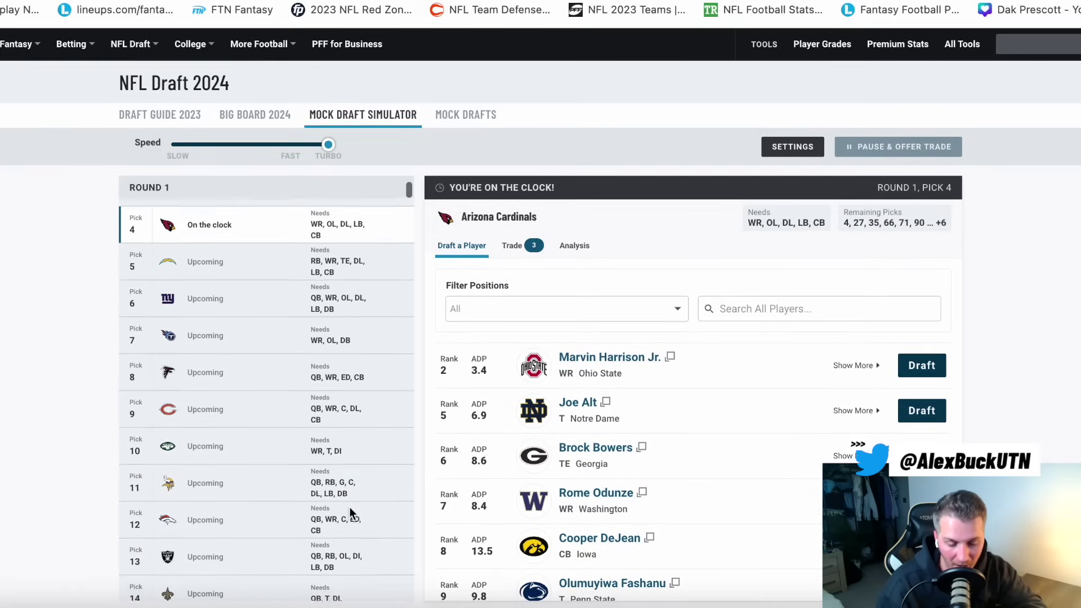
scroll(349, 507, down, 2)
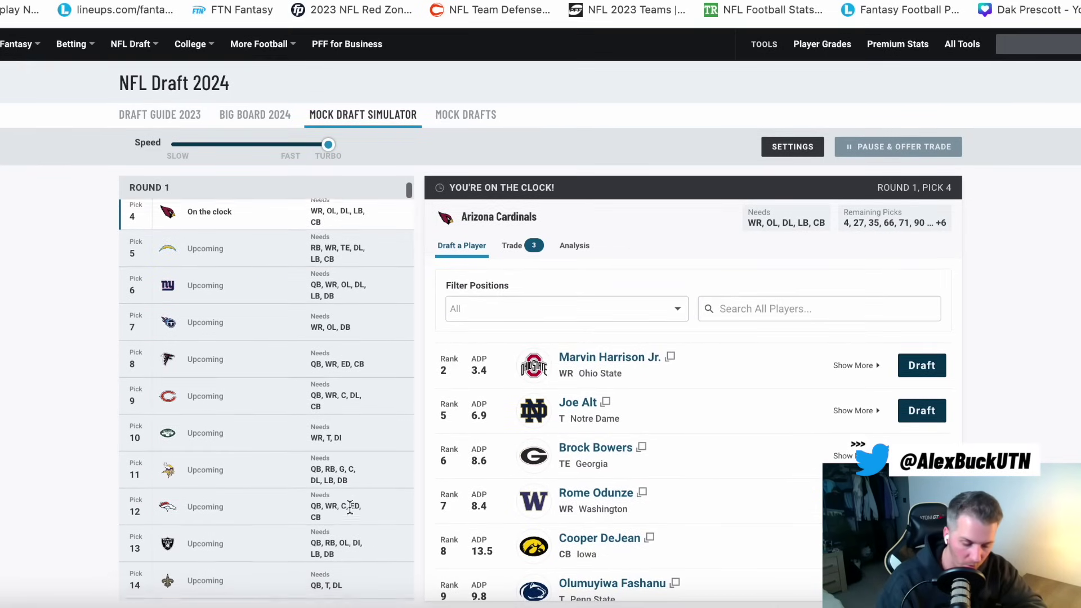
scroll(349, 506, down, 3)
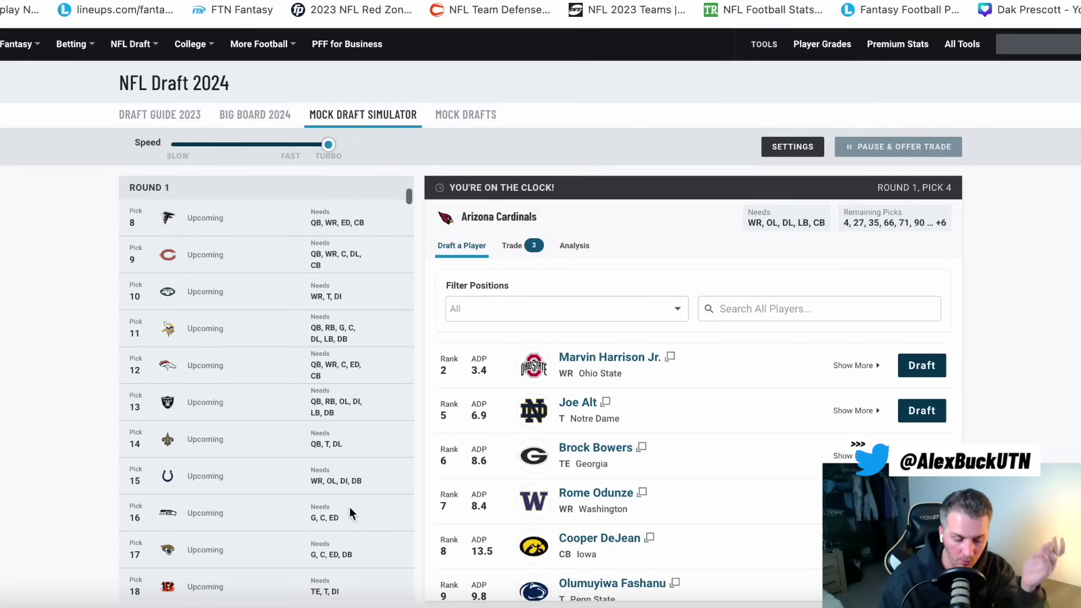
scroll(340, 476, up, 7)
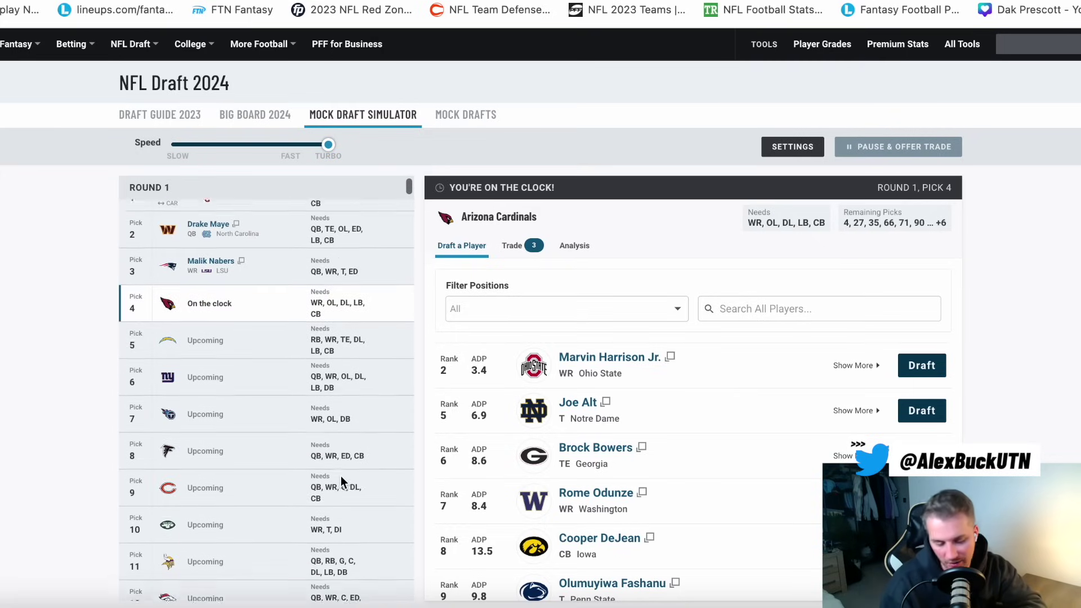
scroll(341, 476, down, 1)
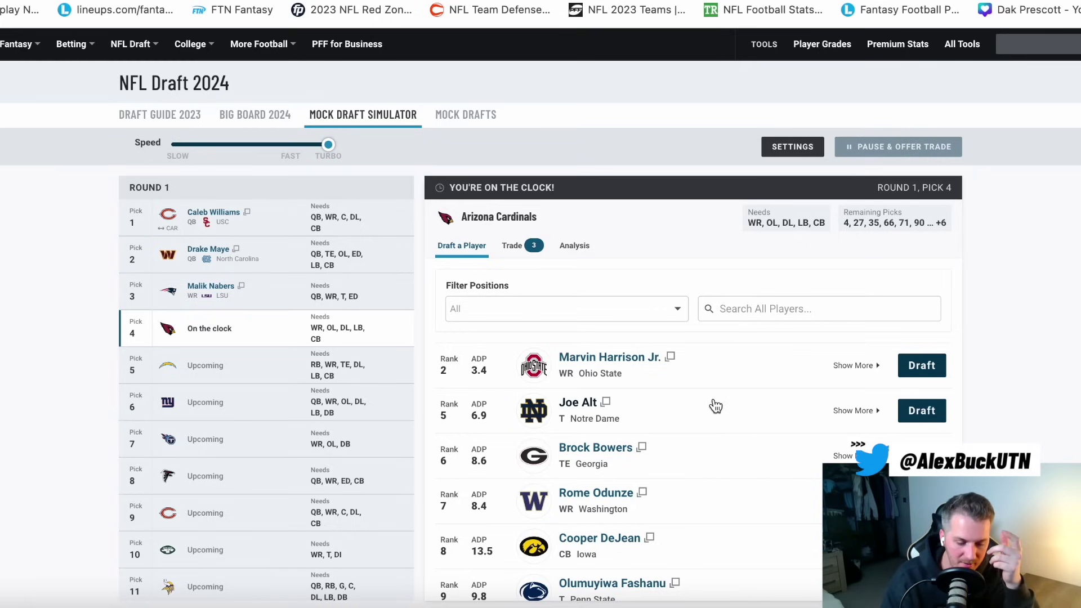
Step: Look through the top available prospects and draft Ohio State receiver Marvin Harrison Jr. for the Cardinals at pick 4
scroll(775, 510, down, 1)
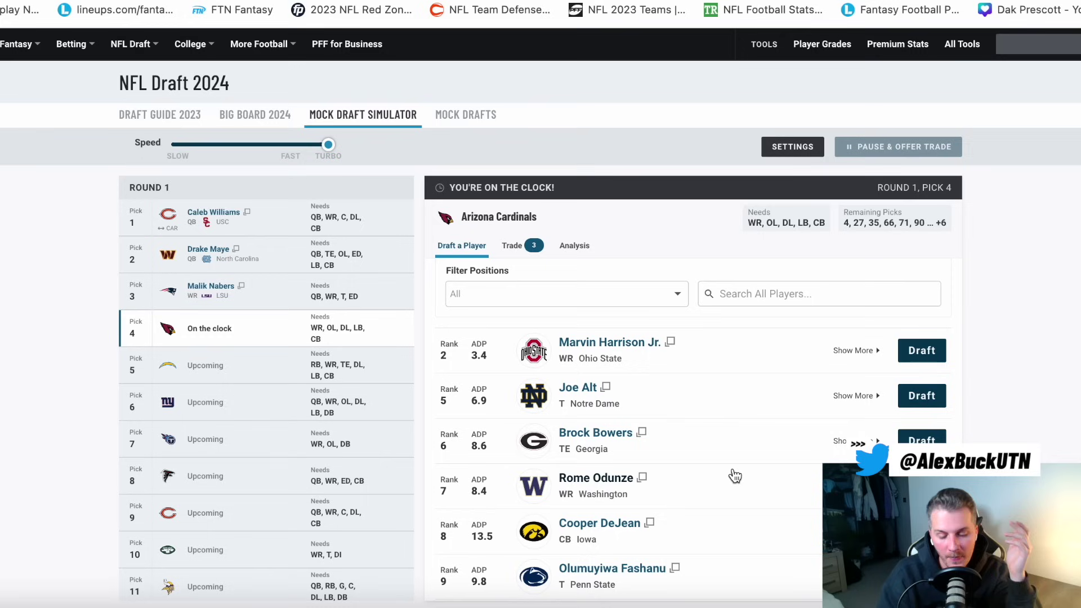
scroll(735, 476, down, 3)
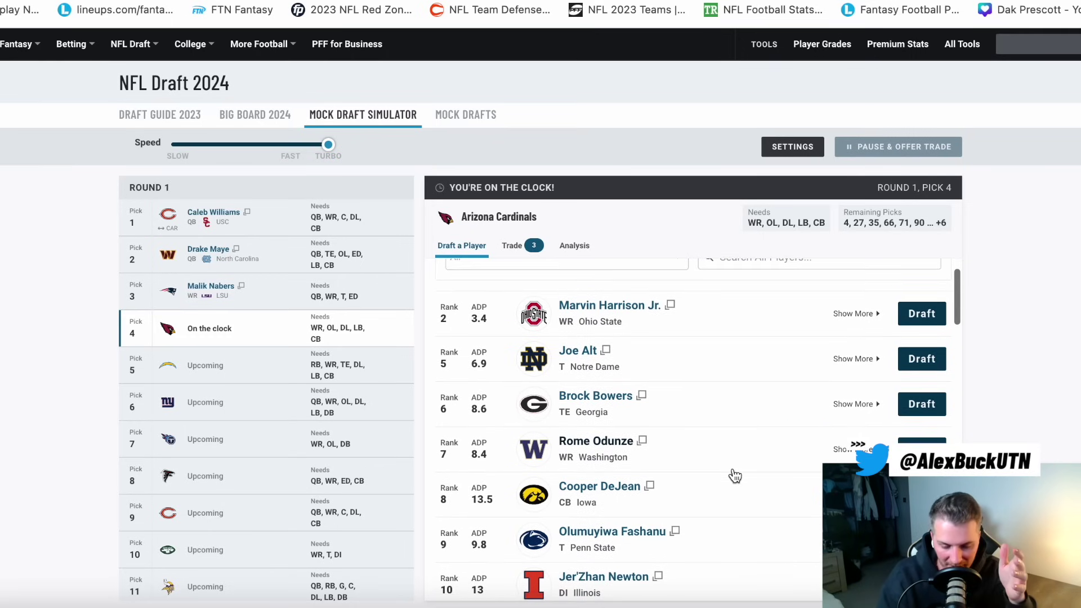
scroll(735, 476, down, 5)
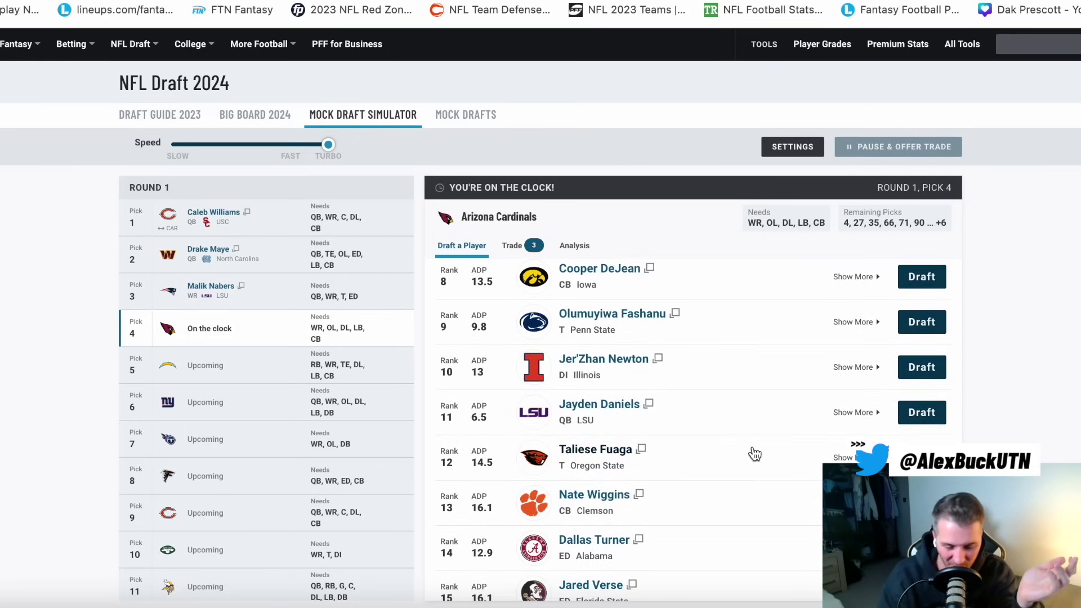
scroll(718, 330, up, 8)
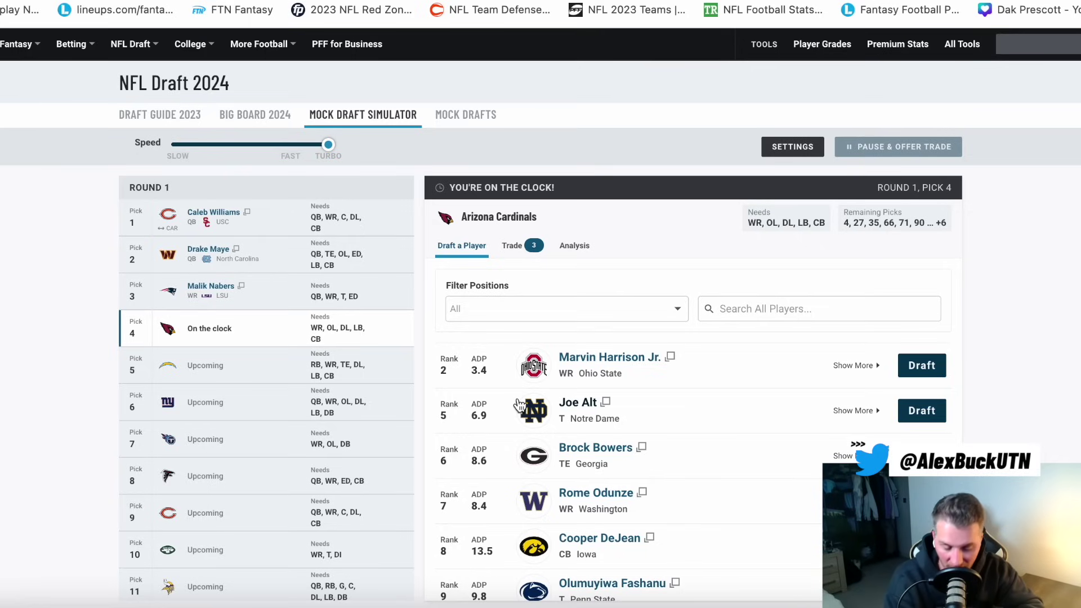
click(922, 367)
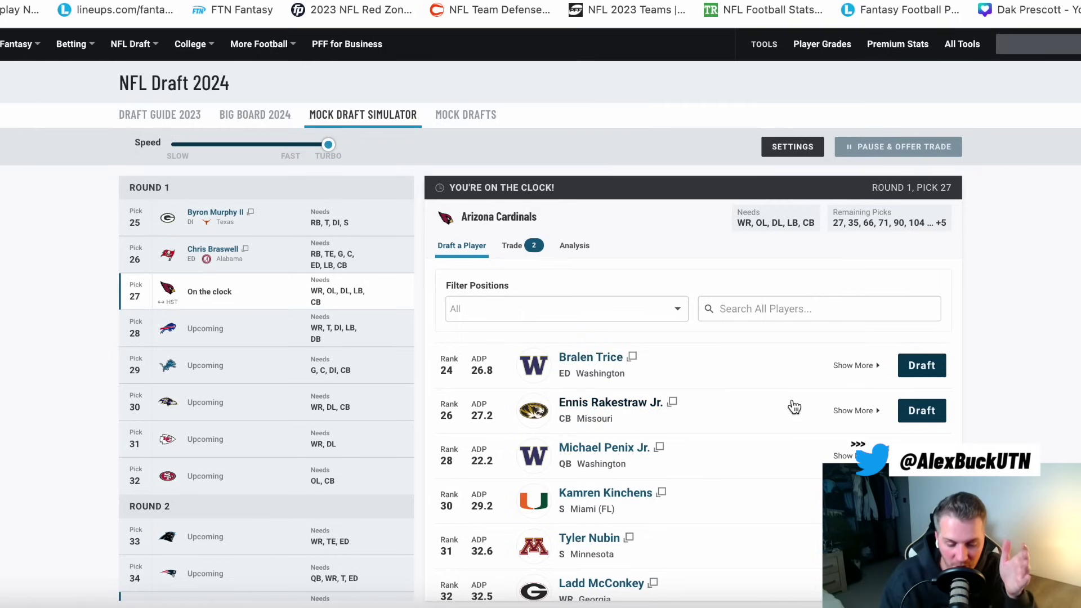
Step: Review the round 1 selections made before the Cardinals' pick 27, the teams picking after it, and the best remaining prospects
scroll(335, 446, up, 6)
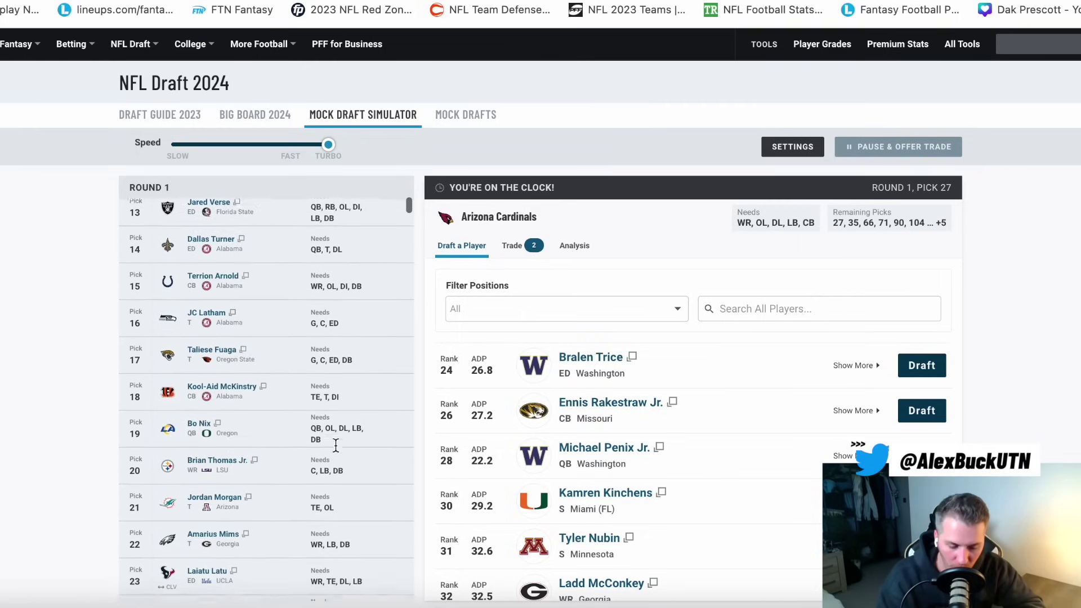
scroll(336, 445, down, 2)
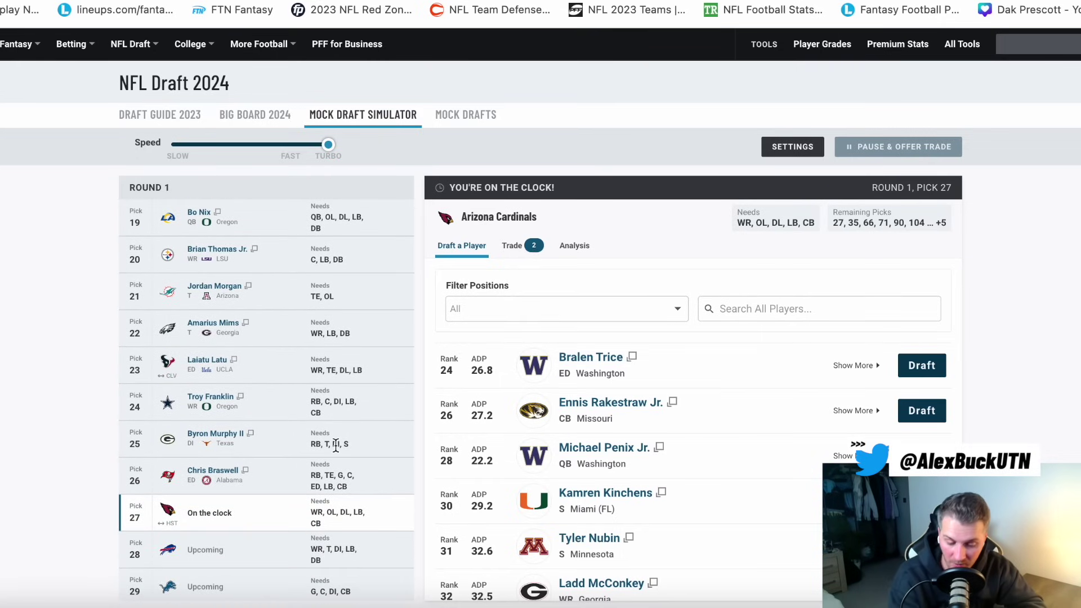
scroll(623, 483, down, 2)
scroll(623, 483, down, 6)
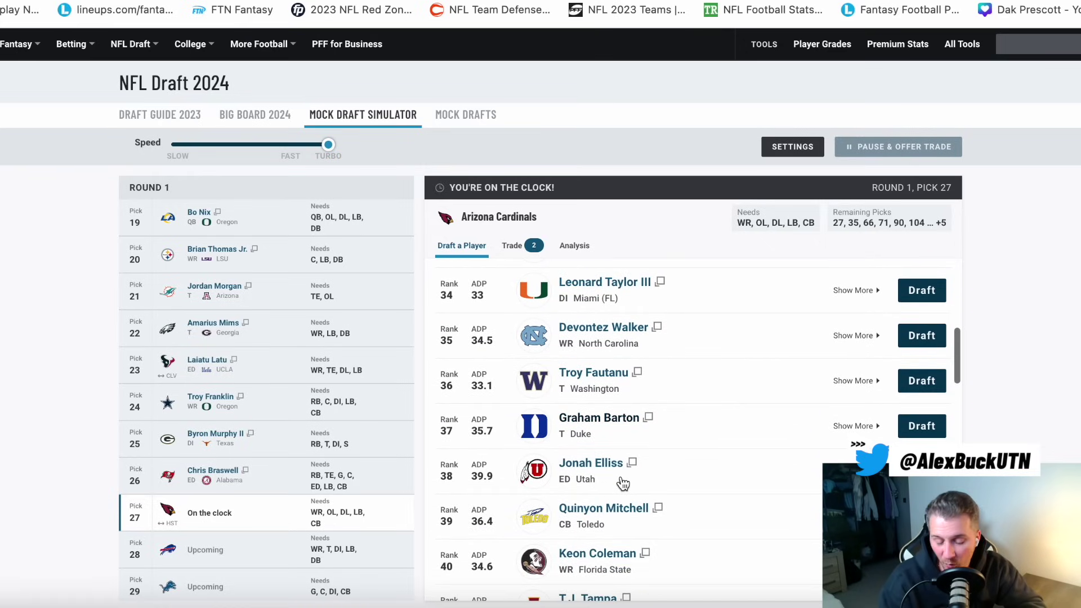
scroll(625, 485, up, 7)
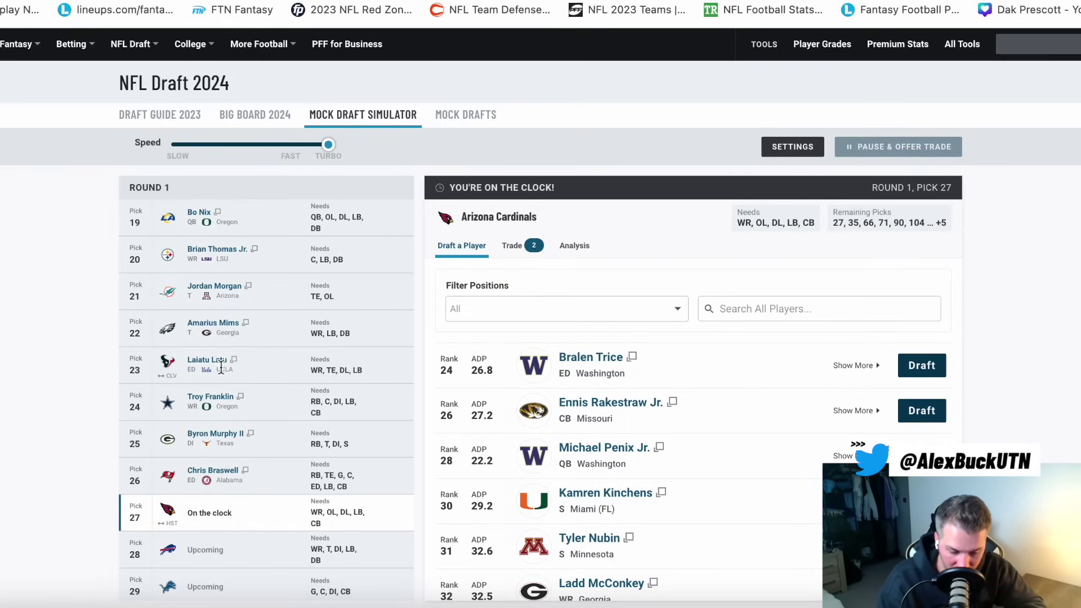
scroll(319, 366, up, 4)
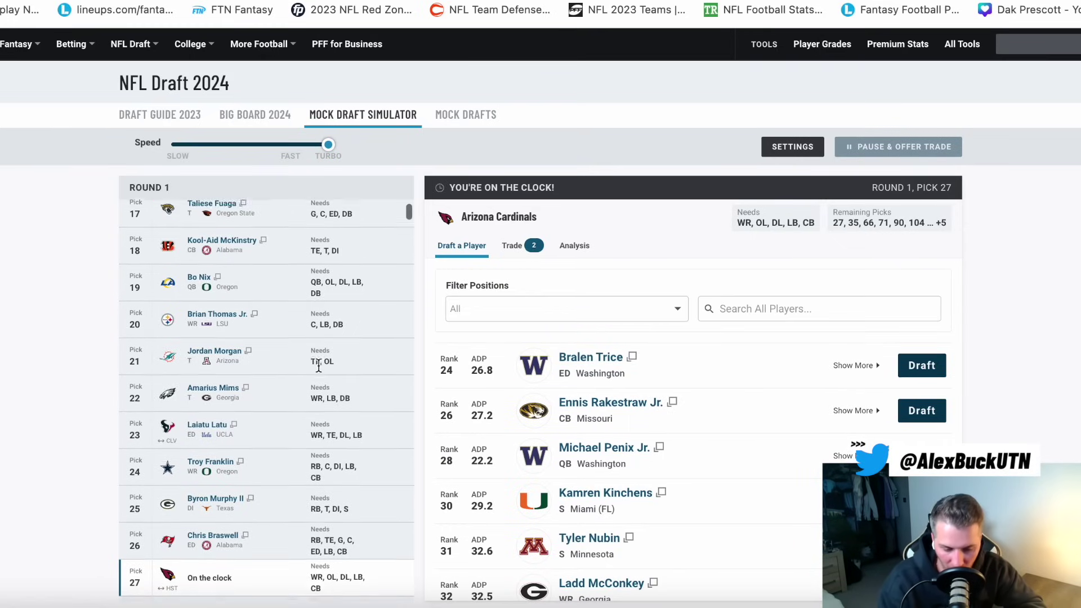
scroll(319, 365, up, 2)
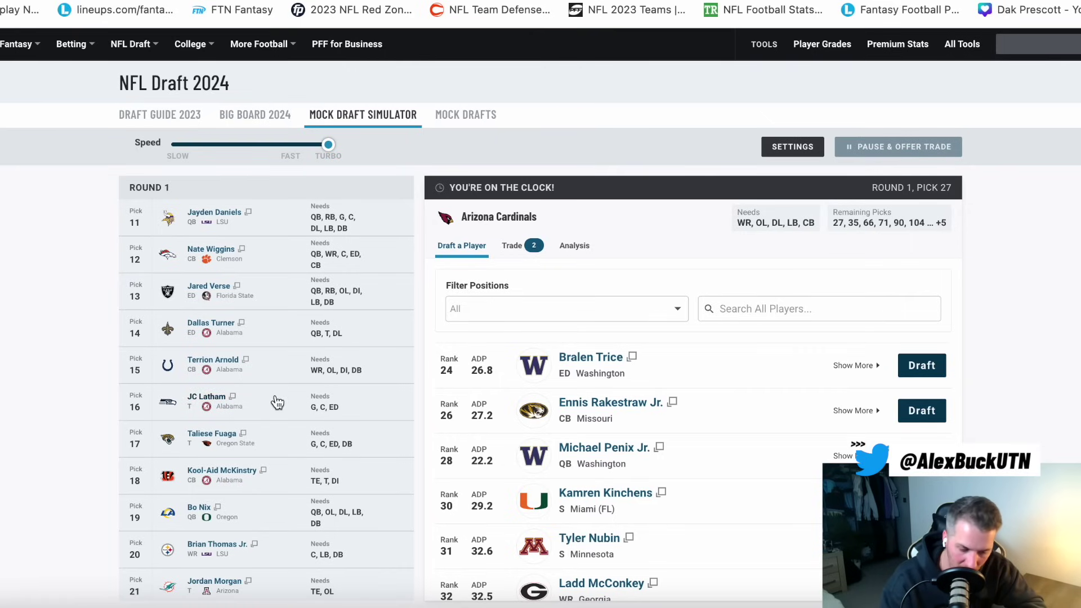
scroll(277, 403, down, 2)
scroll(278, 404, down, 10)
scroll(275, 401, up, 2)
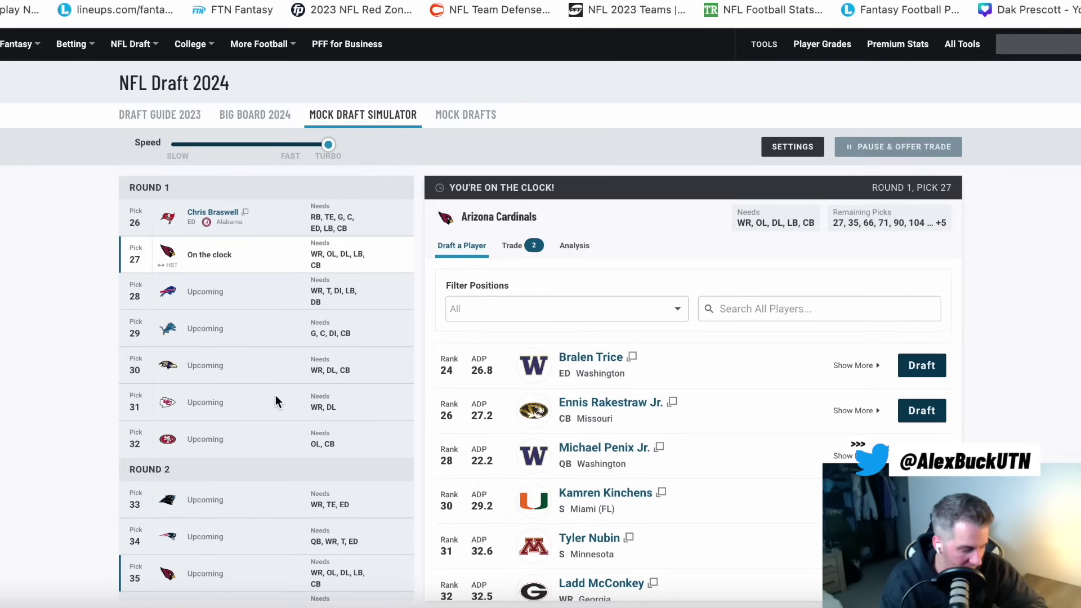
scroll(303, 334, up, 2)
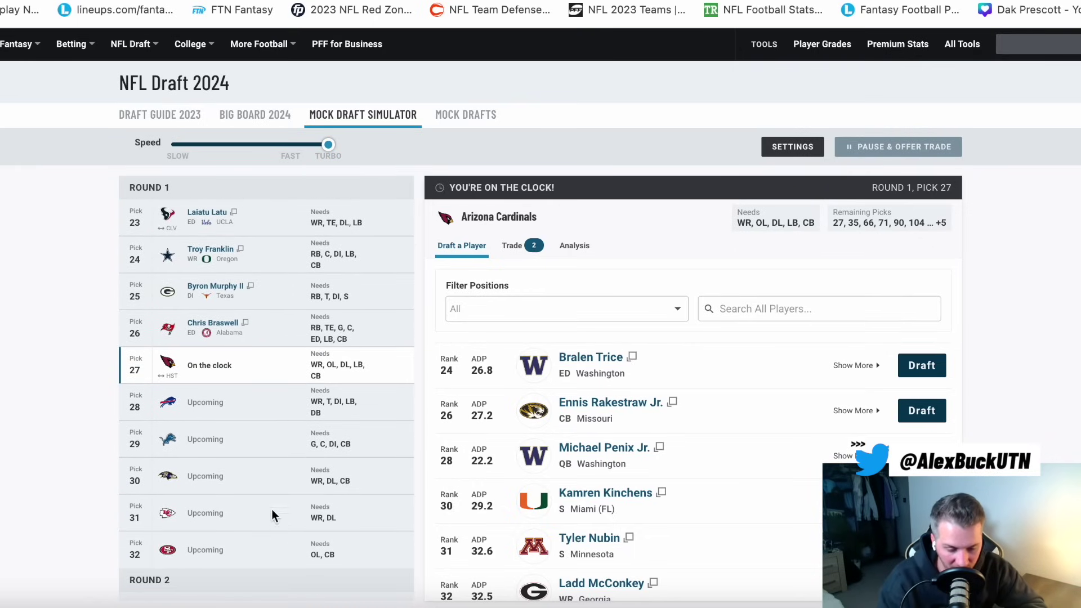
scroll(267, 431, up, 3)
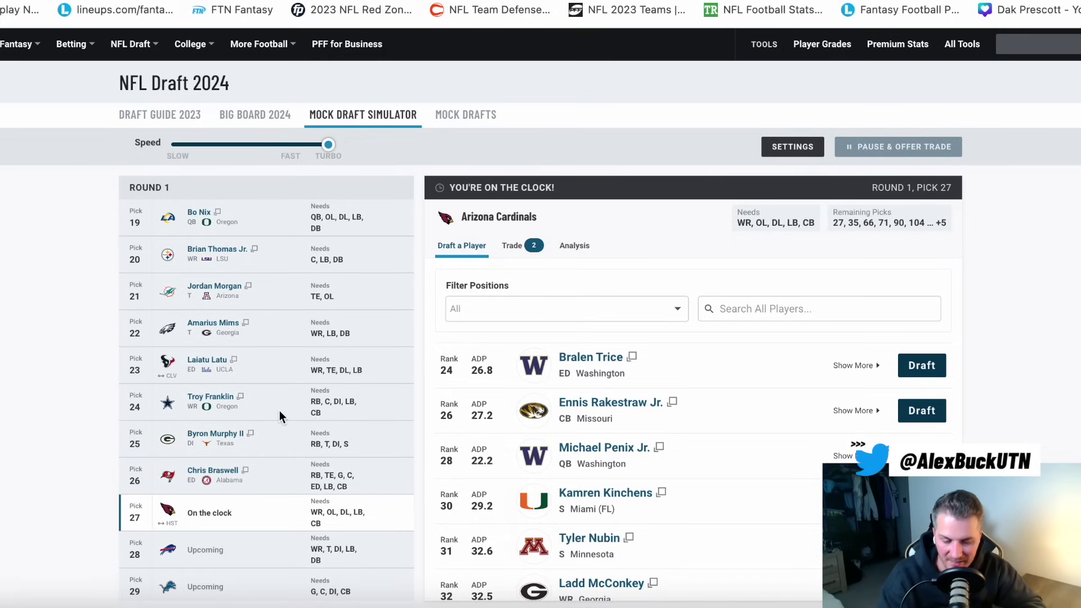
scroll(284, 335, up, 4)
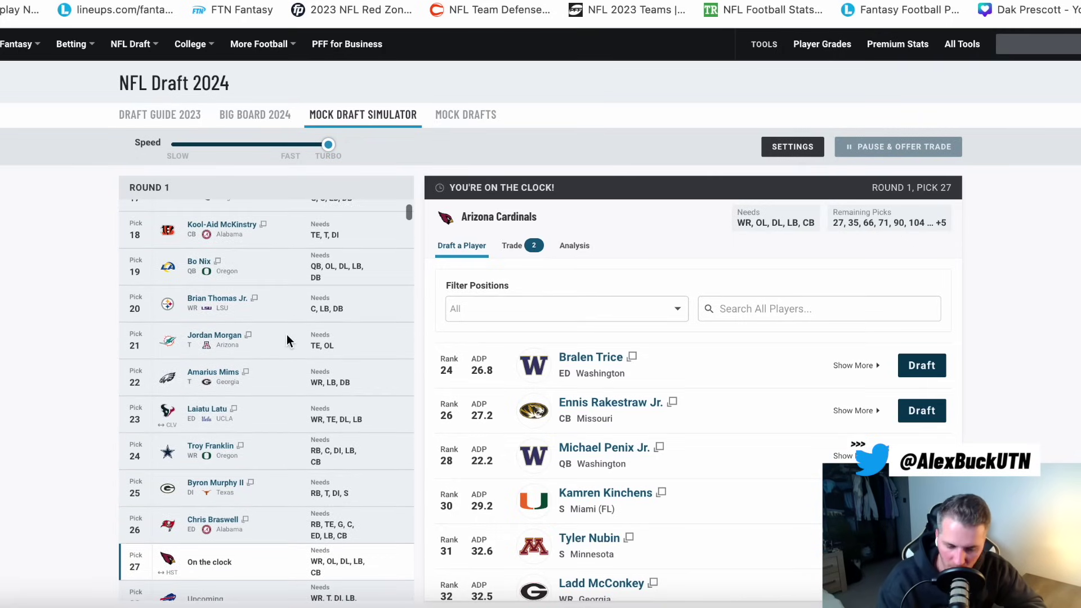
scroll(286, 337, up, 1)
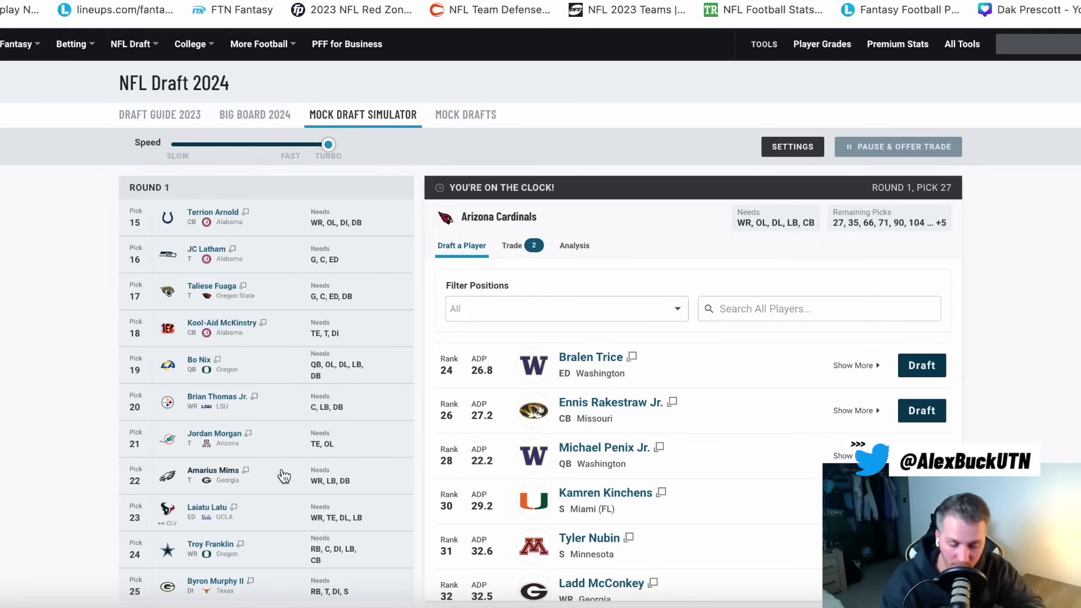
Step: Filter the available prospects by the WR position and look through the remaining wide receivers
click(536, 313)
click(503, 374)
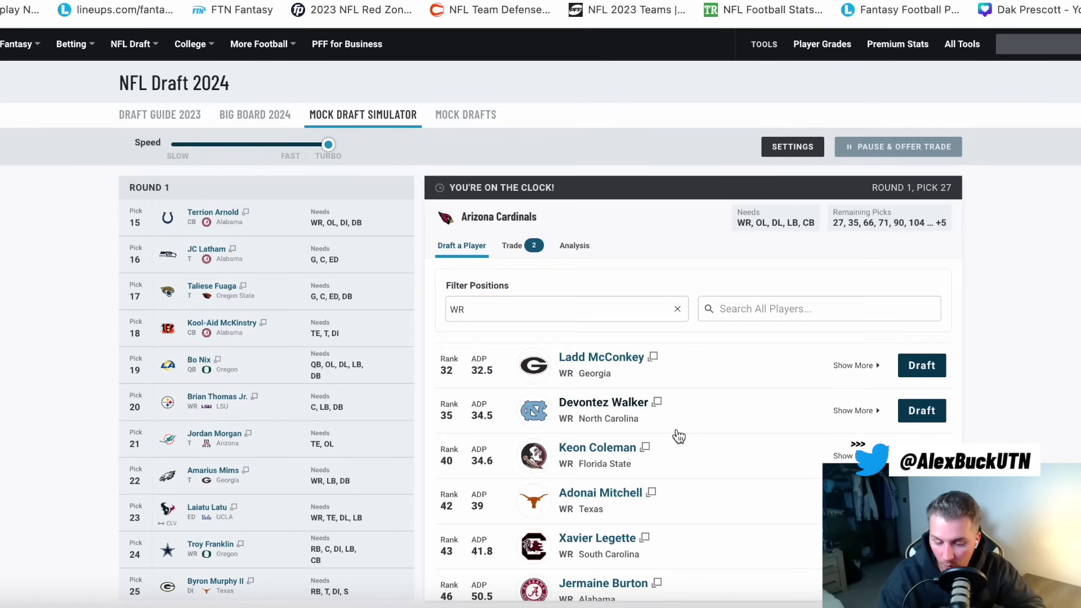
scroll(658, 535, down, 1)
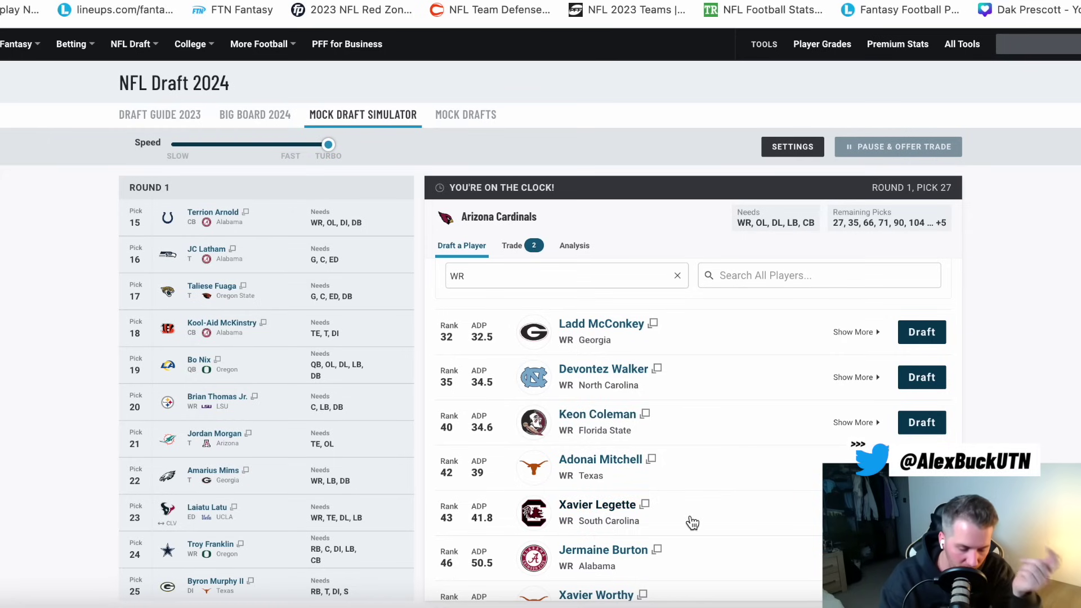
scroll(724, 514, down, 3)
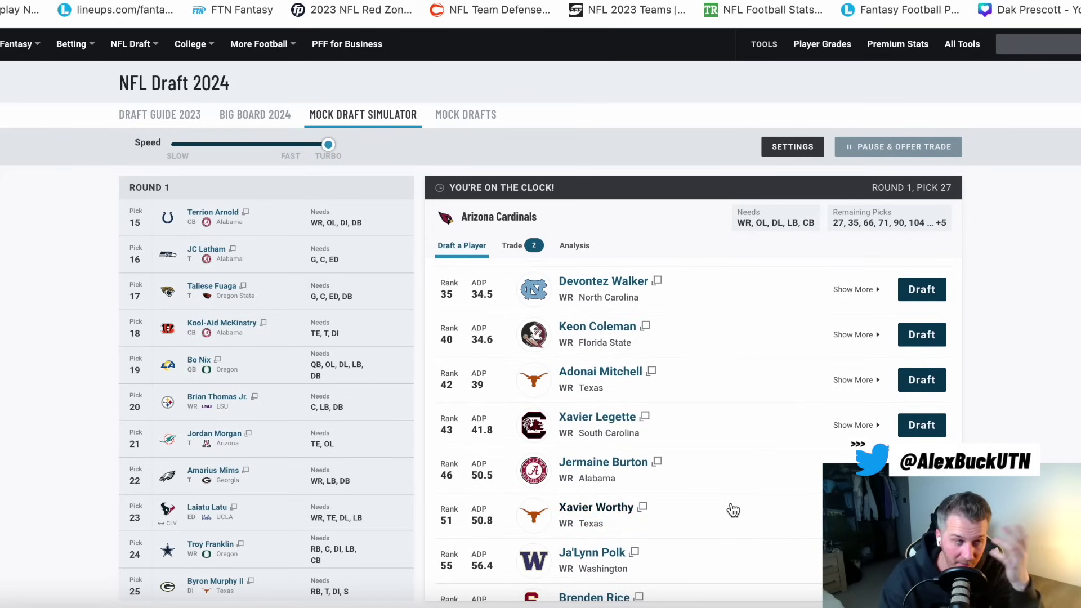
scroll(732, 512, down, 1)
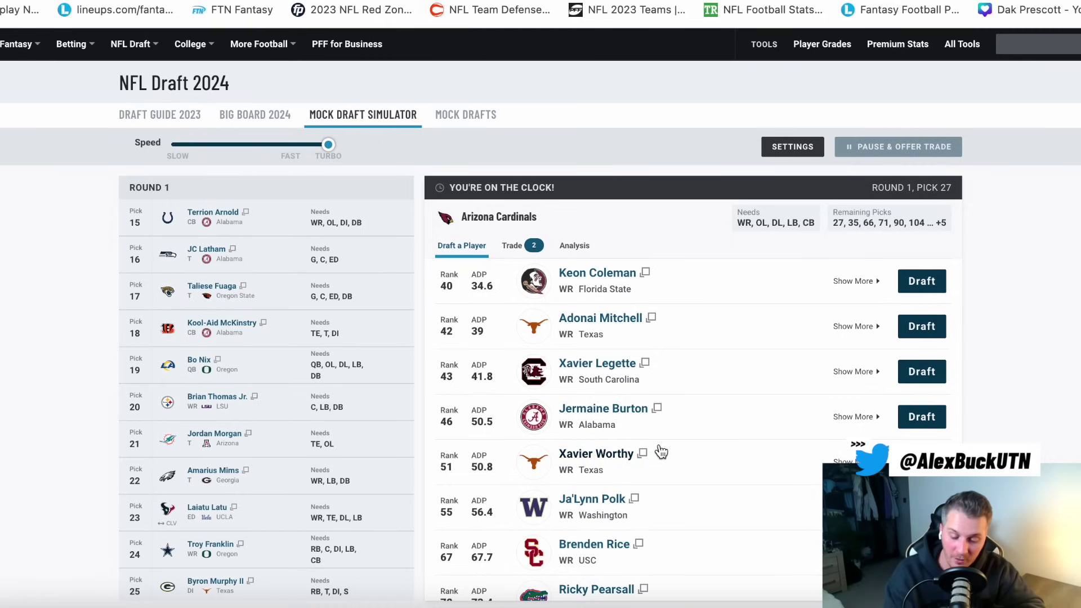
scroll(664, 507, down, 1)
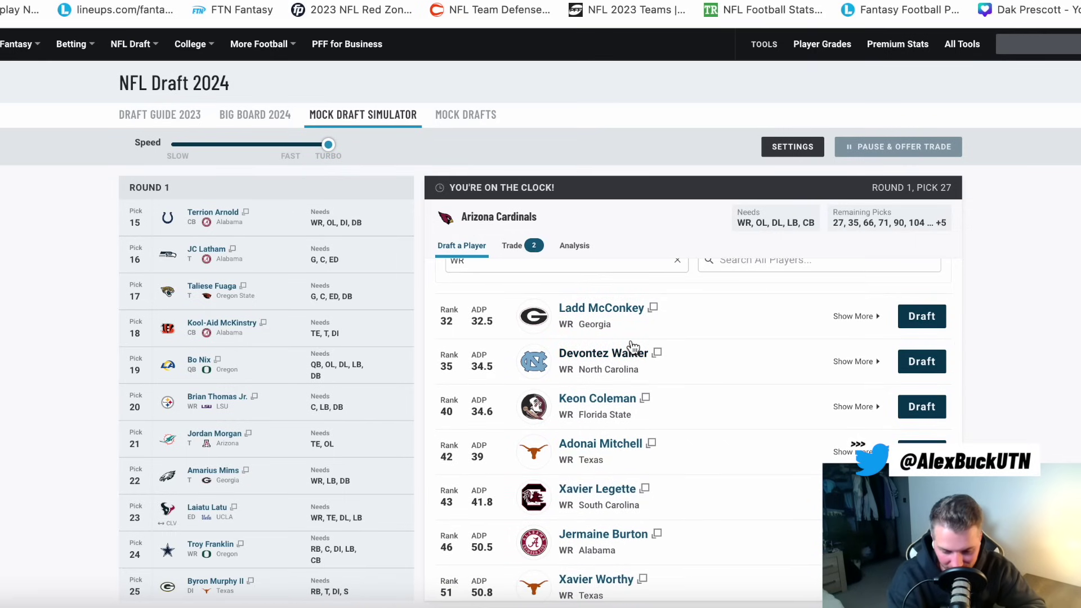
Step: Examine the upcoming teams and their needs from the Cardinals' pick 27 through pick 35 and further into round 2
scroll(258, 454, down, 5)
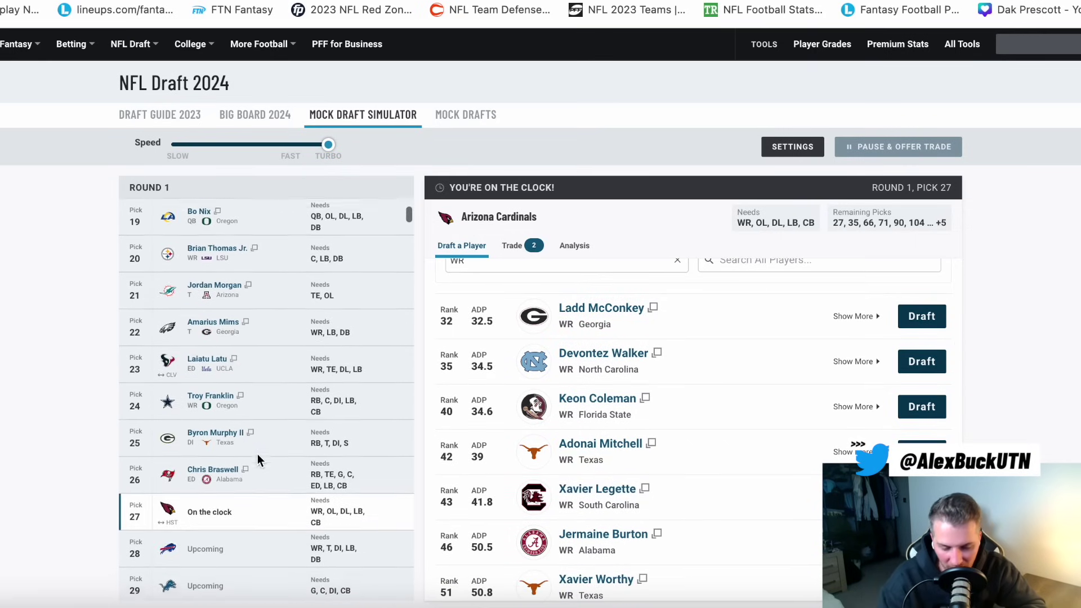
scroll(258, 454, down, 2)
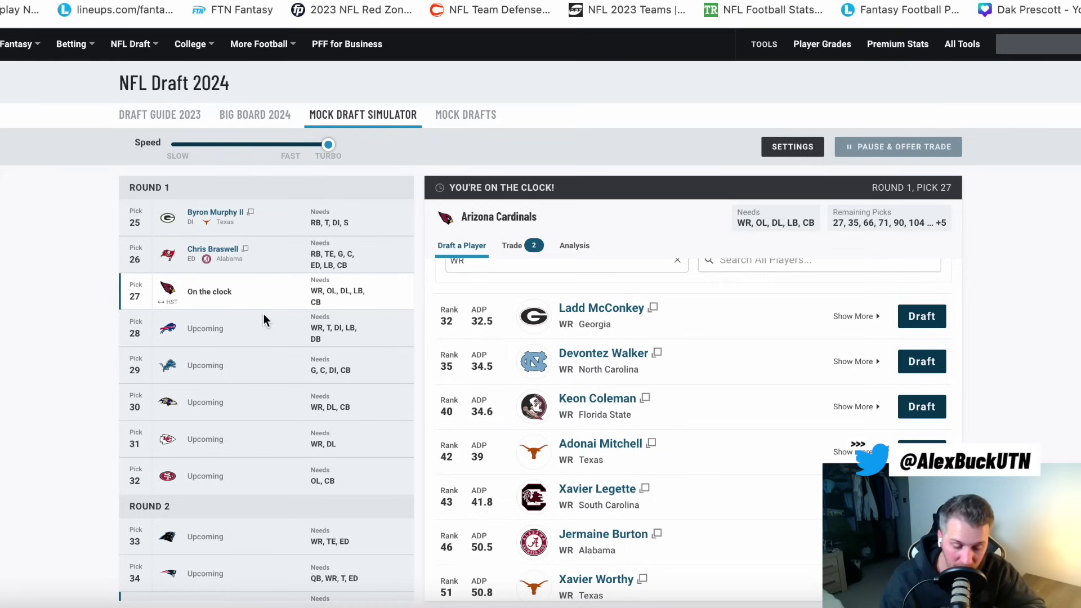
scroll(260, 412, down, 1)
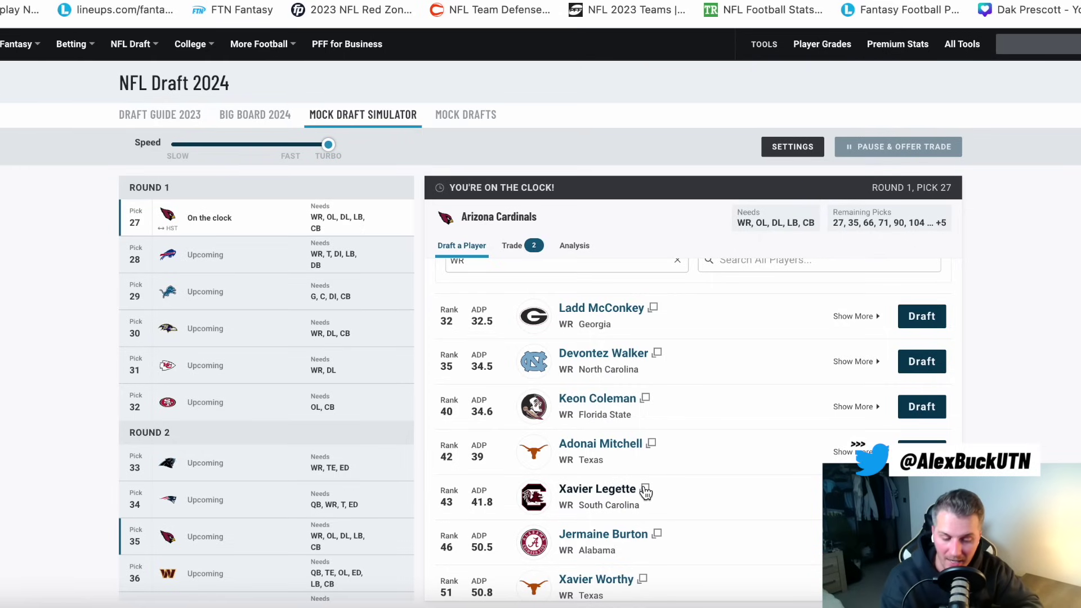
scroll(572, 290, up, 1)
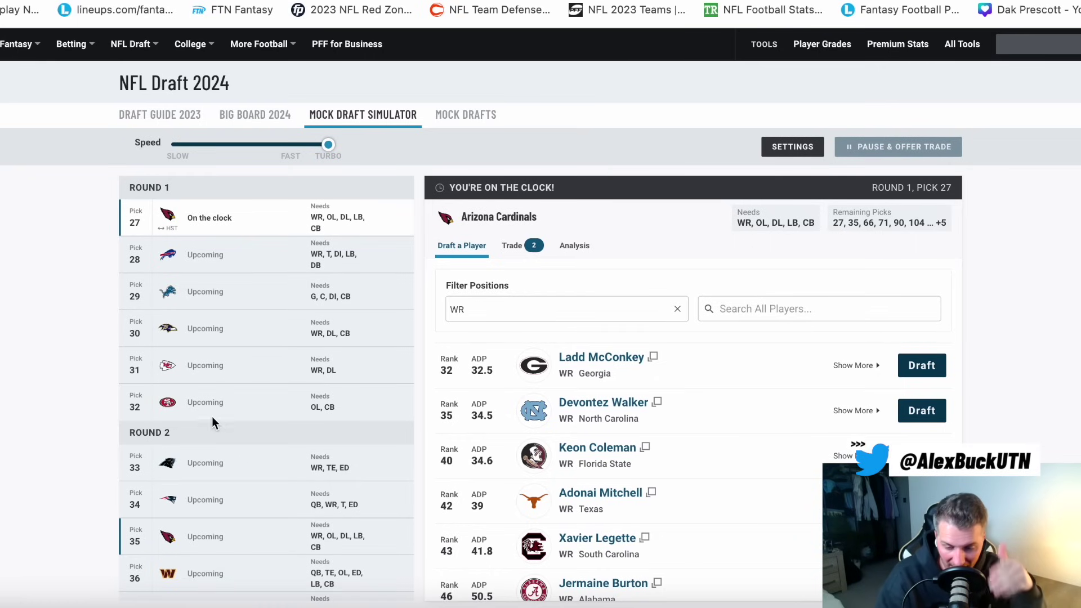
scroll(207, 418, down, 2)
scroll(208, 421, down, 4)
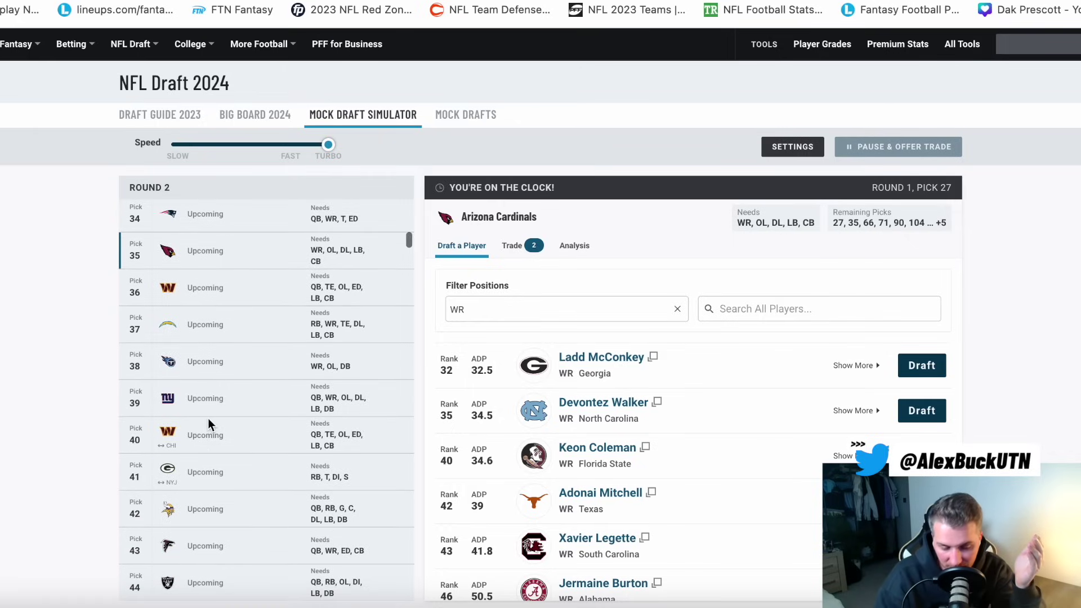
scroll(208, 424, down, 1)
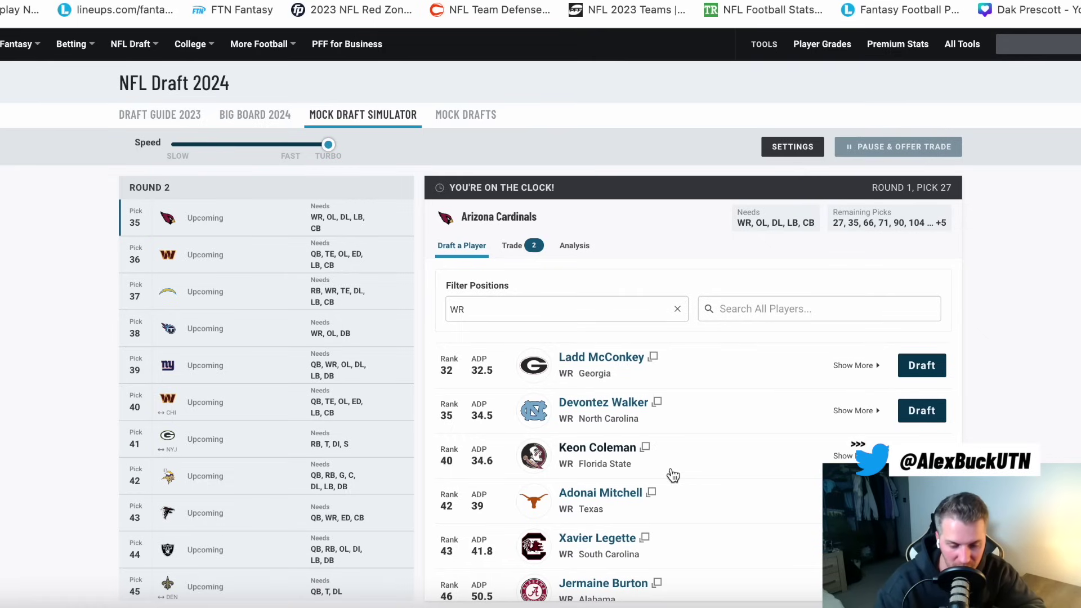
Step: Clear the WR position filter and look through the best remaining prospects at all positions for the Cardinals' pick 27
click(528, 314)
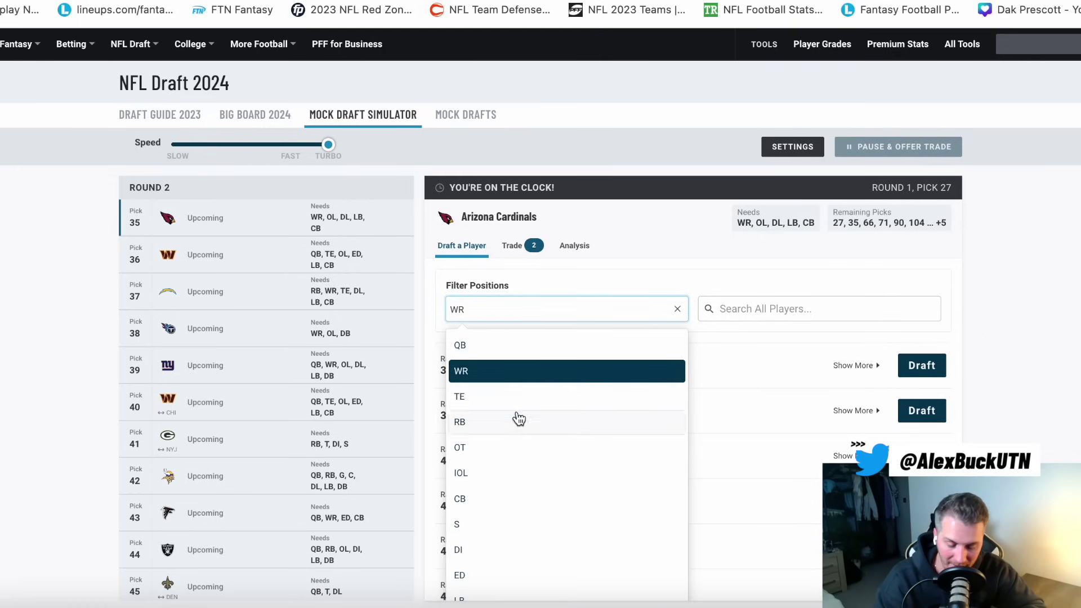
click(511, 381)
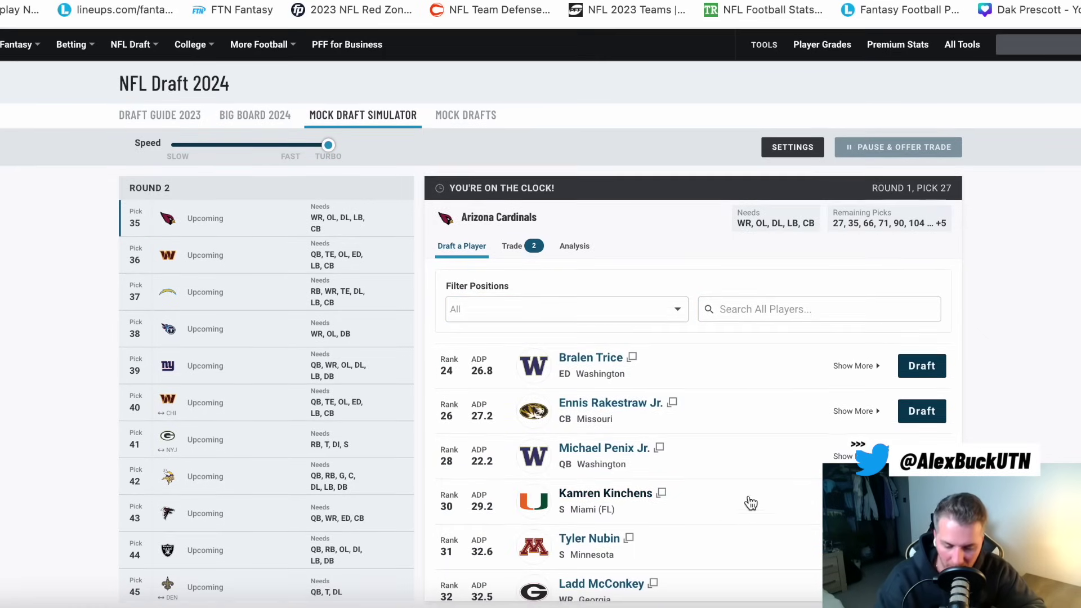
scroll(1016, 419, down, 1)
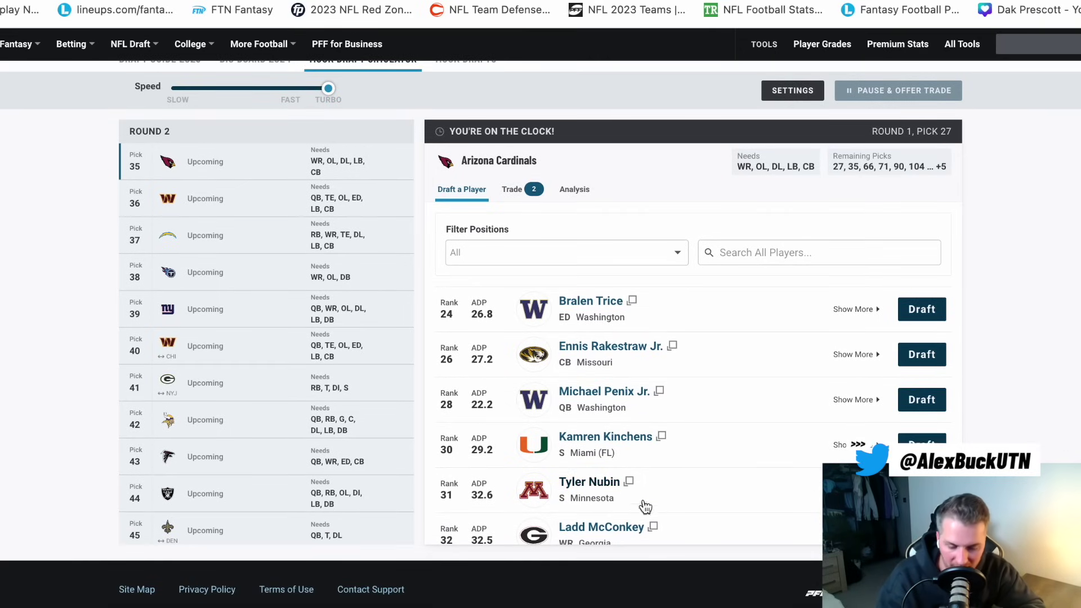
scroll(672, 486, down, 1)
scroll(673, 485, down, 1)
scroll(674, 485, up, 1)
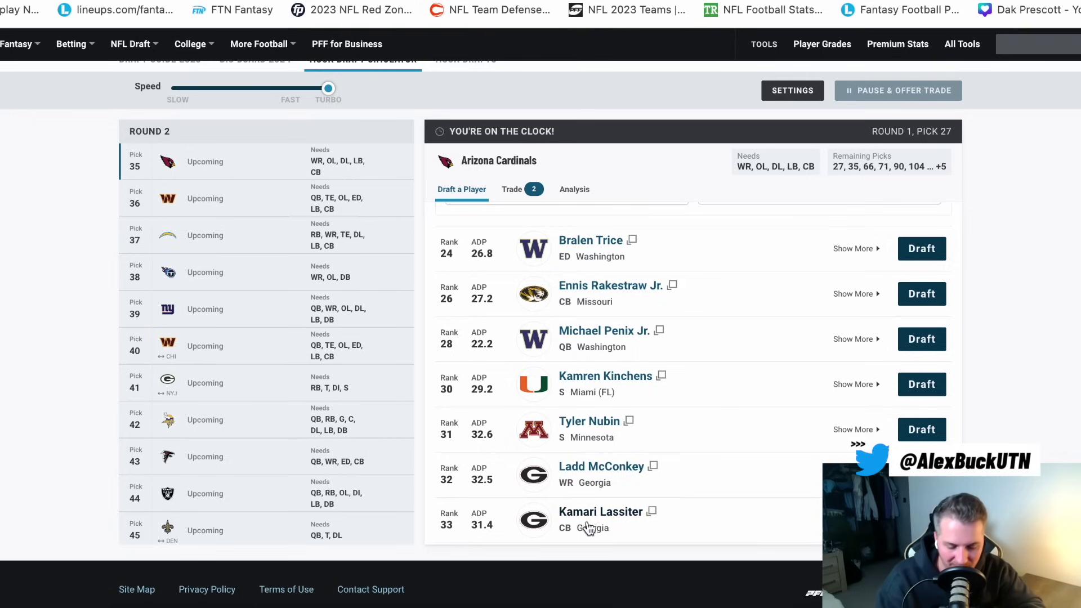
scroll(678, 452, down, 2)
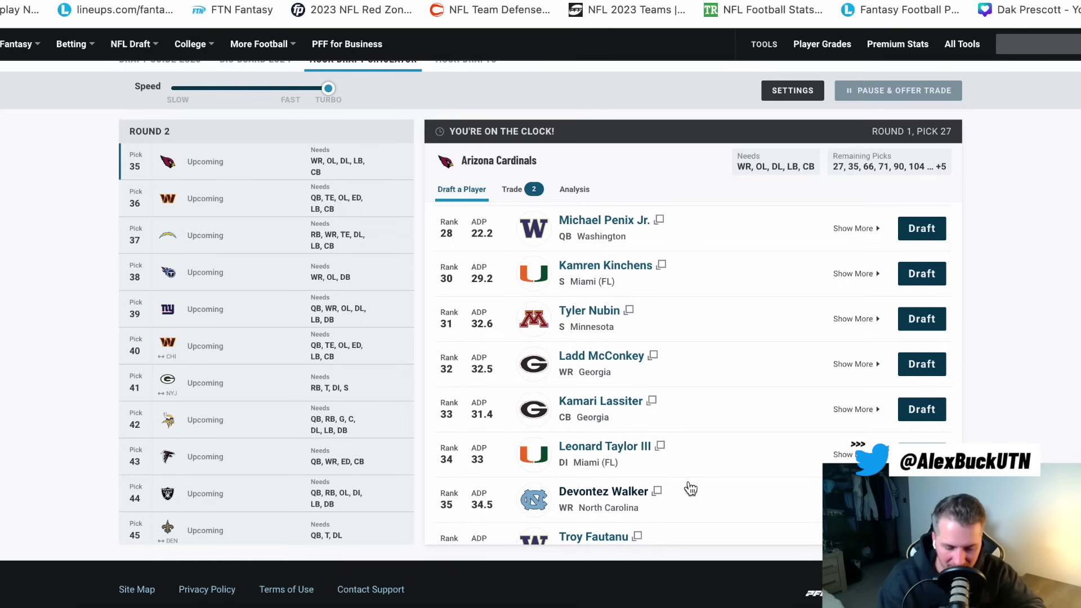
scroll(691, 489, down, 2)
scroll(691, 489, down, 3)
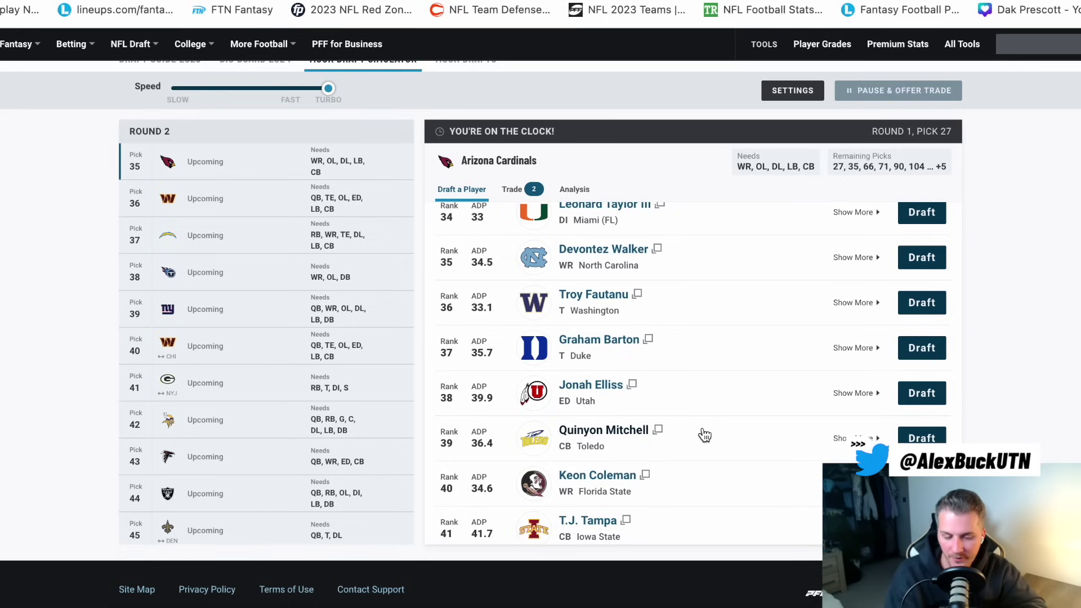
scroll(707, 404, up, 6)
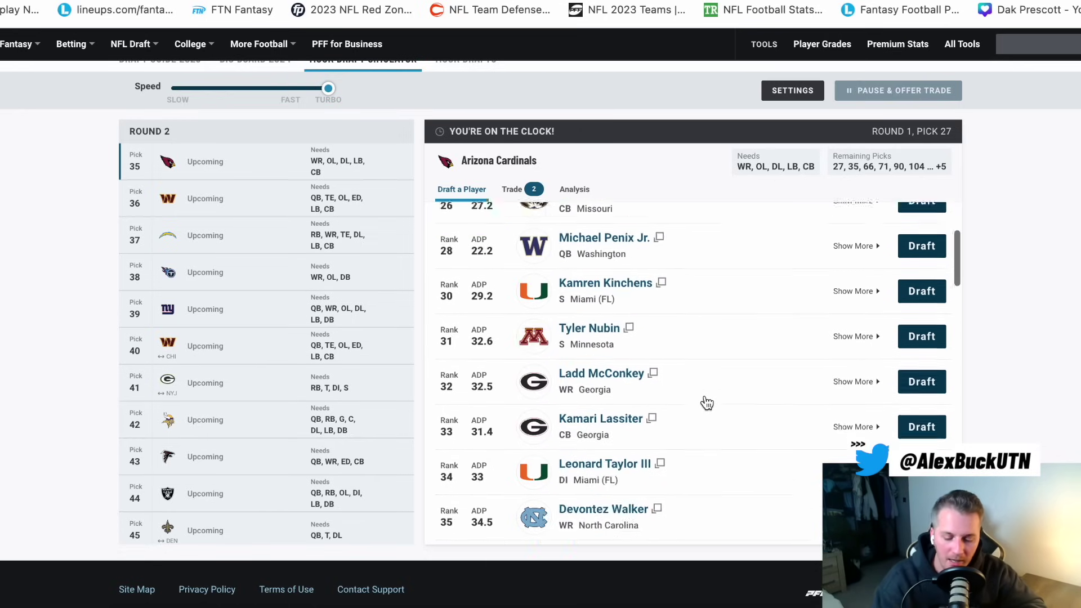
scroll(706, 404, down, 5)
scroll(704, 443, down, 5)
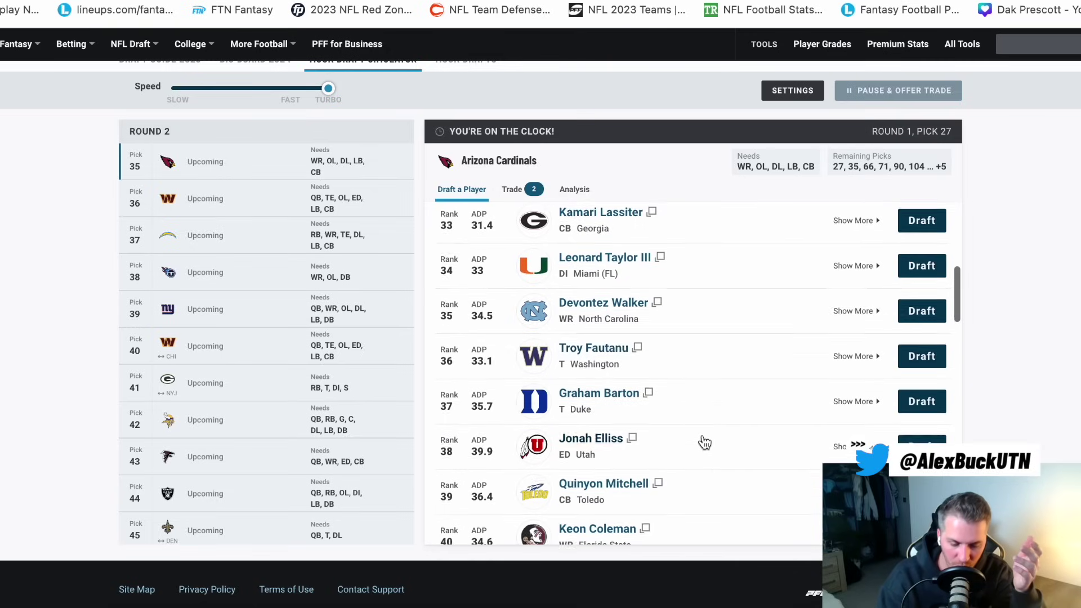